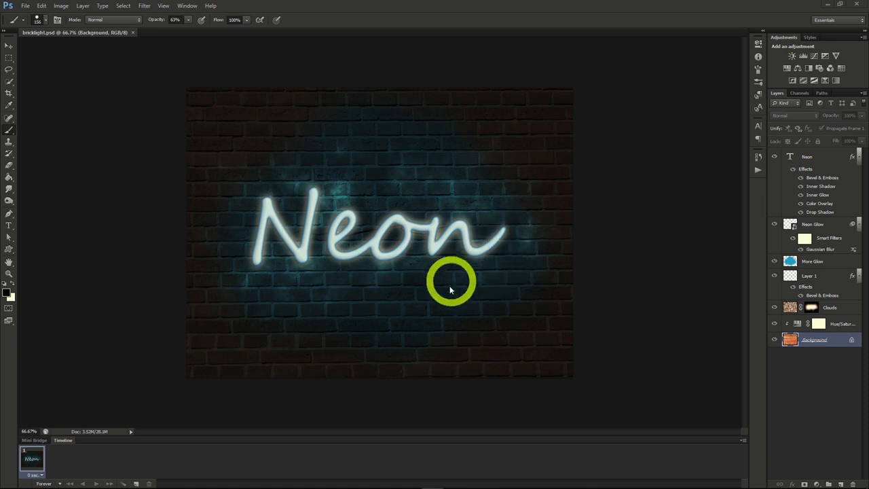
Step: Duplicate the brick Background layer into a new document
right_click(809, 339)
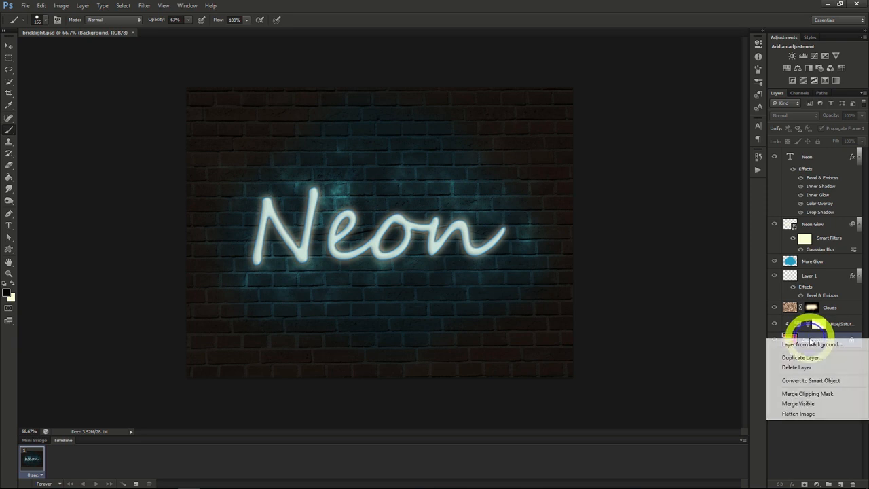
click(800, 357)
click(438, 182)
click(412, 200)
click(513, 148)
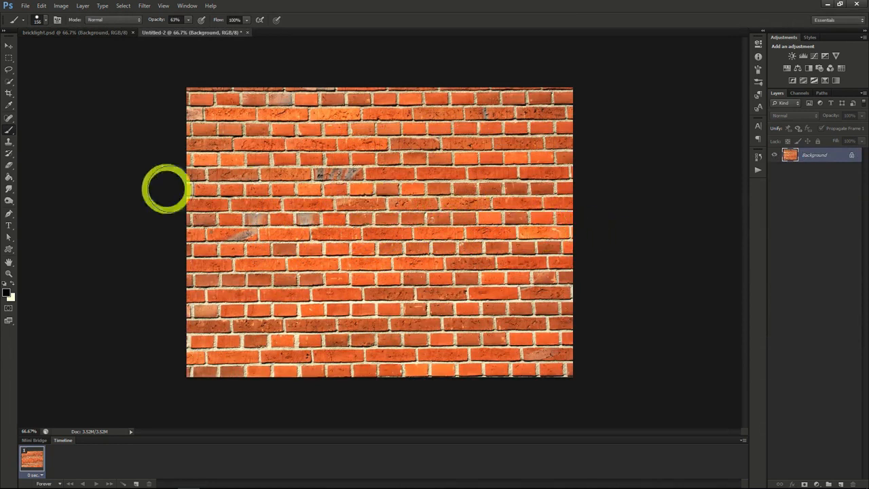
Step: Add the text "Neon" in Segoe Script, sized 282.12 pt, and position it around the middle of the brick wall
click(758, 128)
key(t)
click(296, 236)
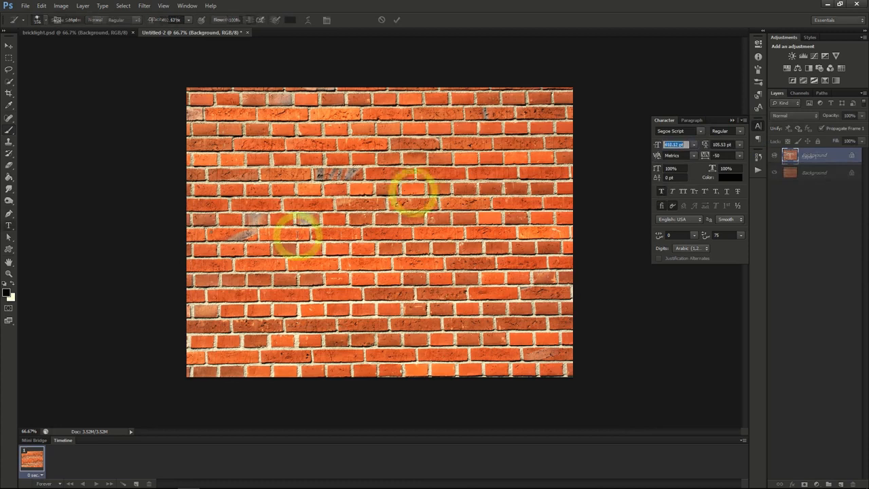
text(Neon)
drag(658, 145, 629, 147)
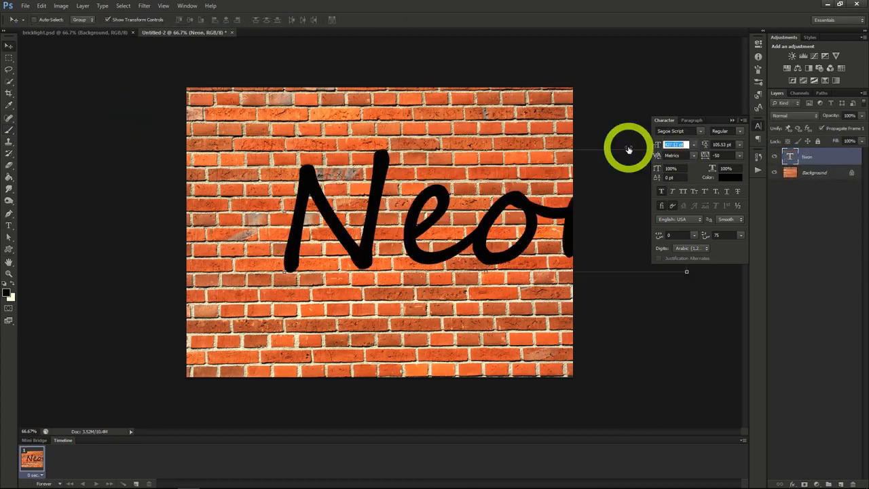
drag(498, 228, 450, 228)
click(656, 145)
drag(652, 145, 500, 224)
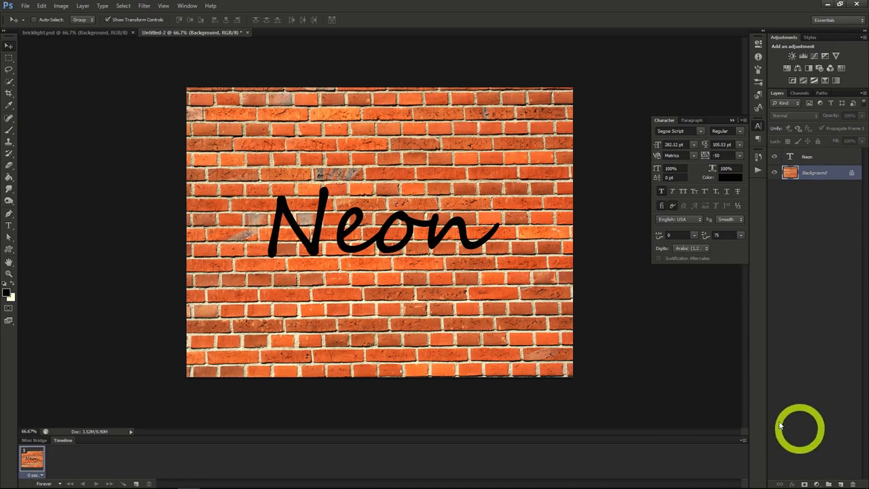
Step: Add a Hue/Saturation adjustment layer above the Background with Saturation -70 and Lightness -87
click(82, 6)
mouse_move(103, 86)
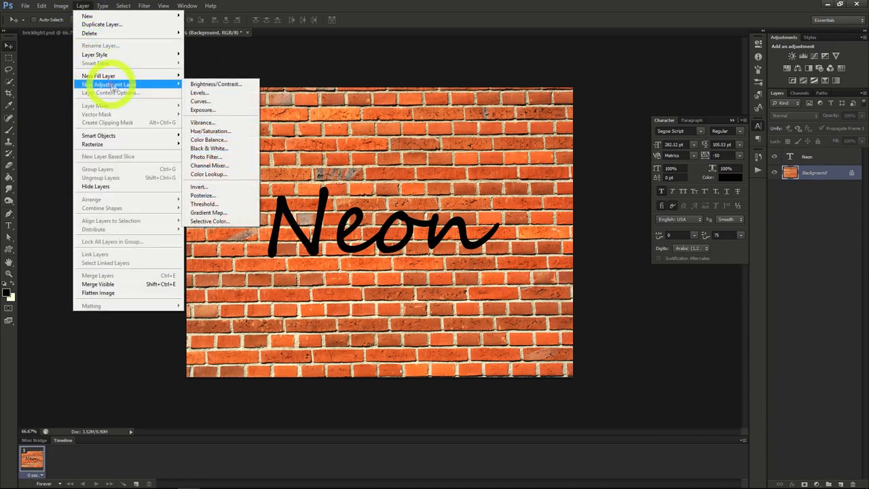
click(206, 131)
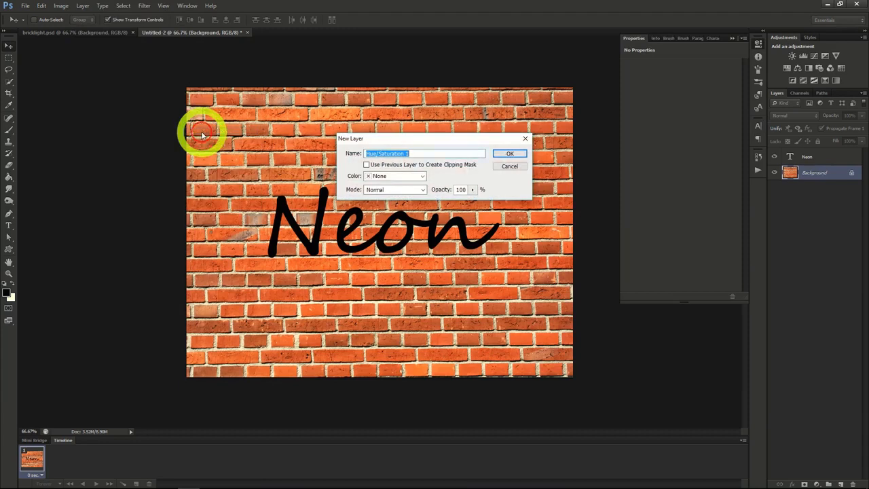
click(511, 154)
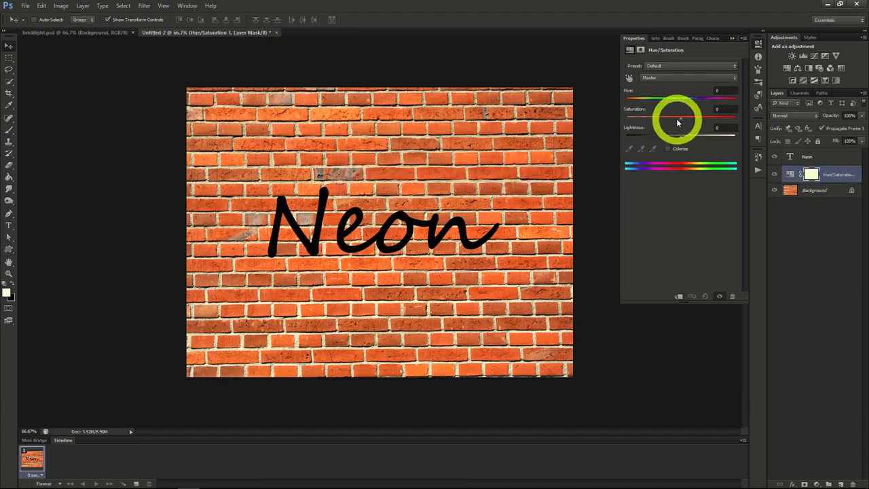
drag(679, 116, 634, 139)
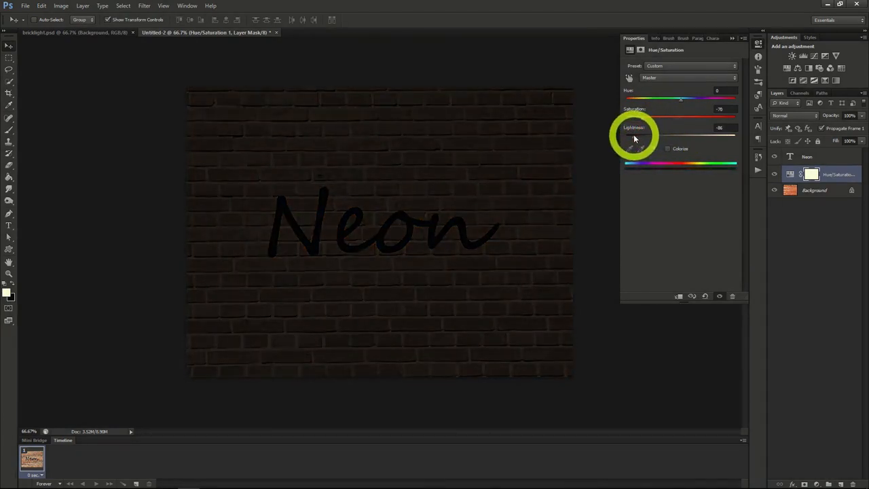
drag(634, 138, 633, 139)
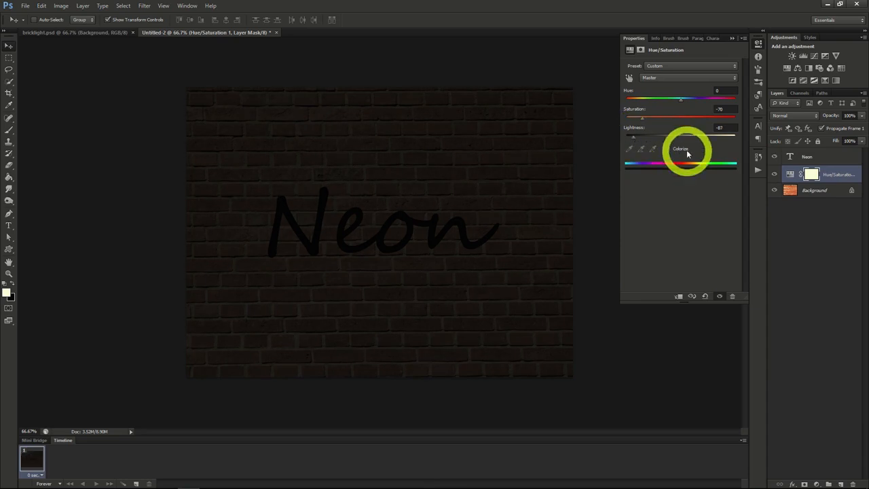
Step: Create a new layer above the Hue/Saturation adjustment and fill it with rendered Clouds
click(791, 174)
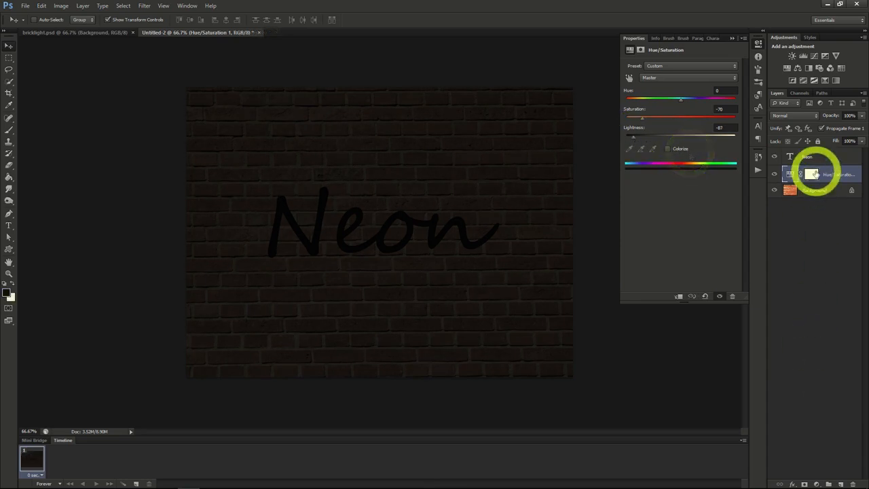
click(840, 484)
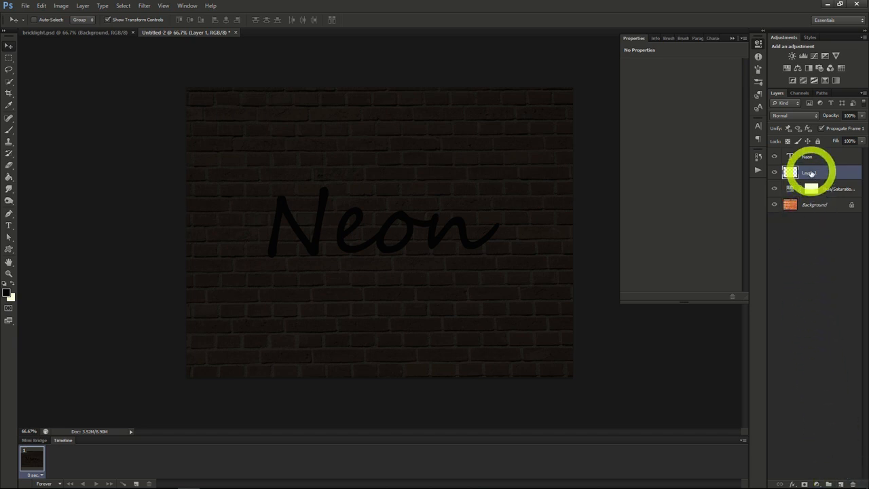
click(144, 6)
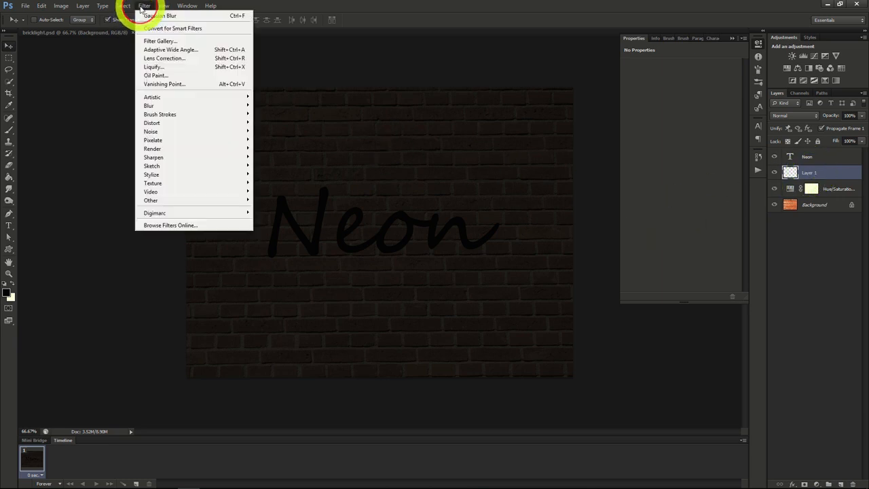
mouse_move(170, 148)
click(270, 148)
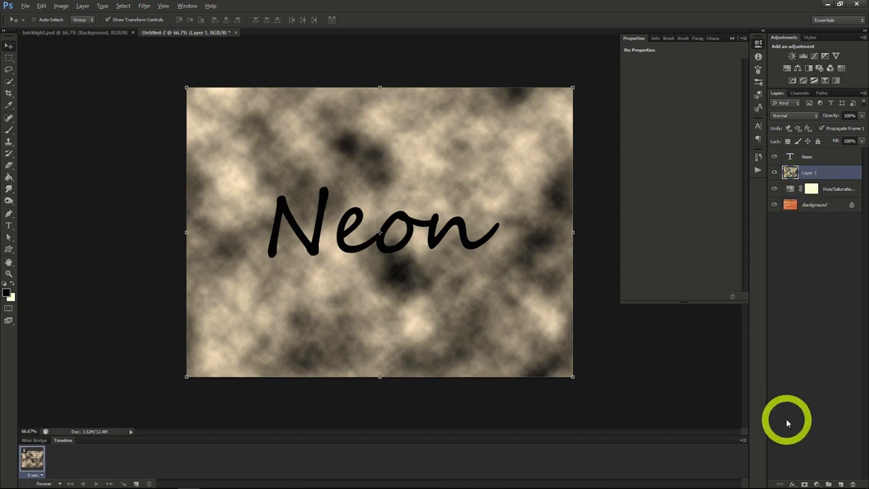
Step: Give the clouds layer a black layer mask and set its blend mode to Divide
alt+click(805, 483)
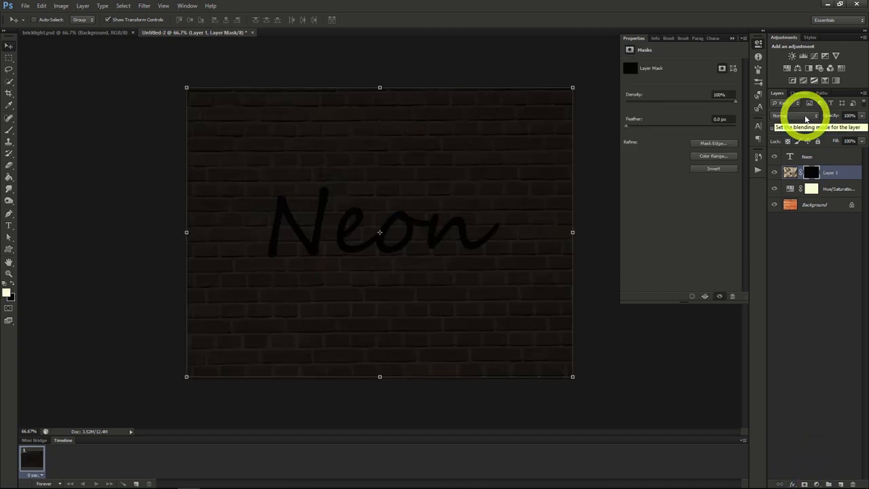
click(806, 117)
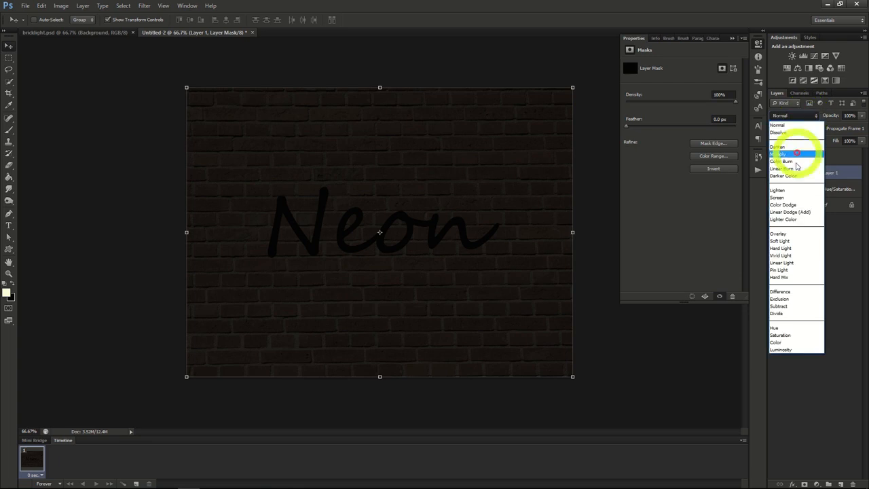
click(777, 313)
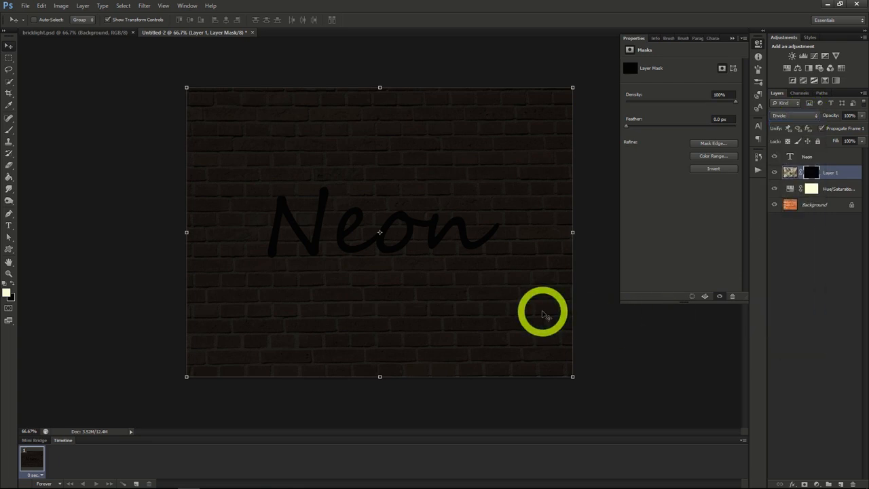
Step: Paint white on the clouds layer's mask around the text with a soft brush at 50% opacity to reveal light patches
click(9, 131)
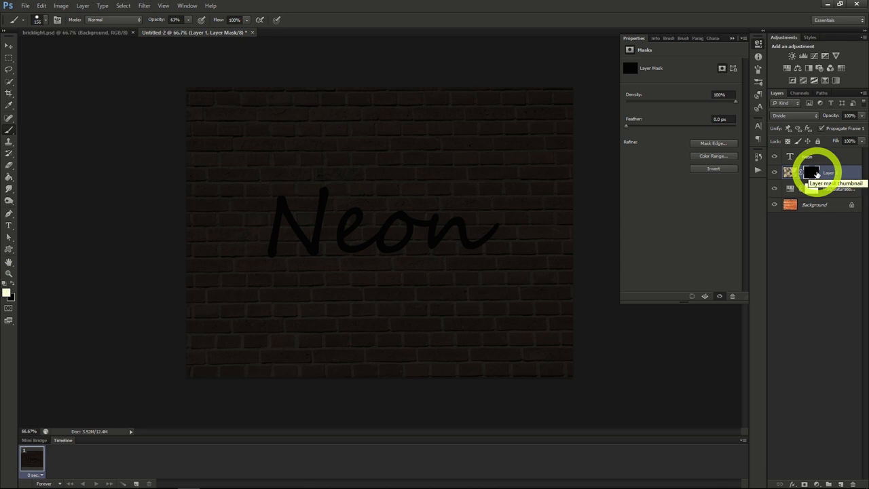
click(188, 21)
drag(182, 30, 182, 32)
click(44, 20)
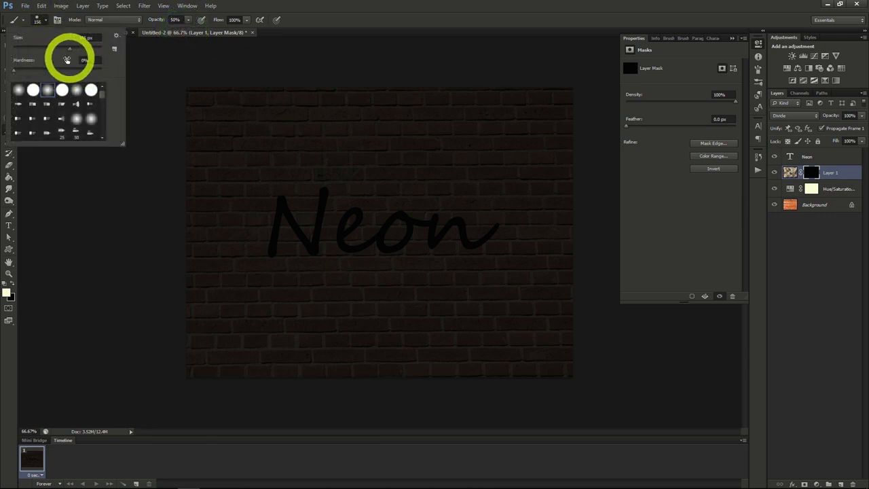
click(44, 21)
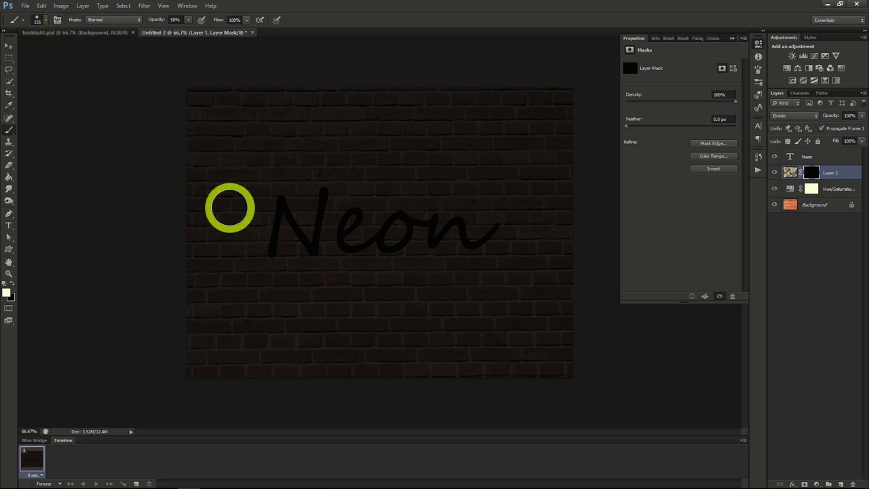
mouse_move(235, 204)
mouse_down()
mouse_move(287, 194)
mouse_move(249, 246)
mouse_move(317, 197)
mouse_move(292, 249)
mouse_move(381, 227)
mouse_move(429, 231)
mouse_move(341, 227)
mouse_move(416, 199)
mouse_move(457, 232)
mouse_move(517, 239)
mouse_move(480, 203)
mouse_move(432, 200)
mouse_move(473, 258)
mouse_move(432, 225)
mouse_move(369, 203)
mouse_move(345, 258)
mouse_up()
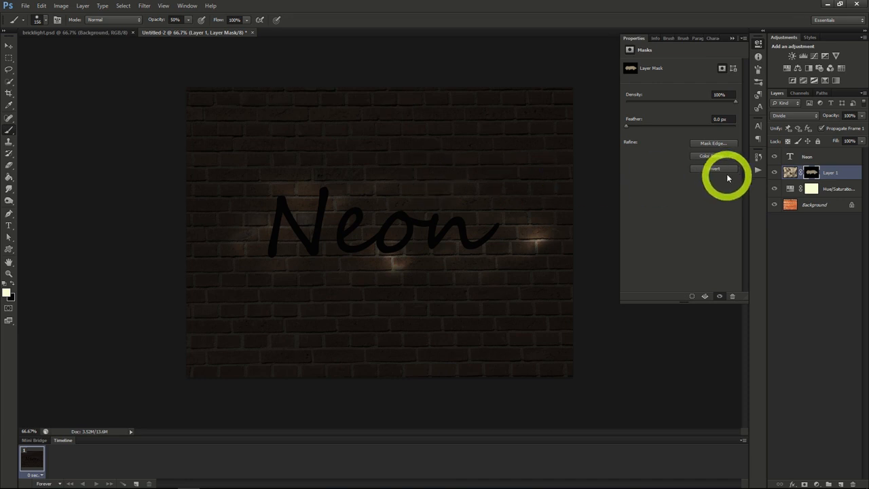
Step: Color the Neon text blue and give it an Inner Bevel with 185% depth, 3 px size and maximum soften
click(802, 154)
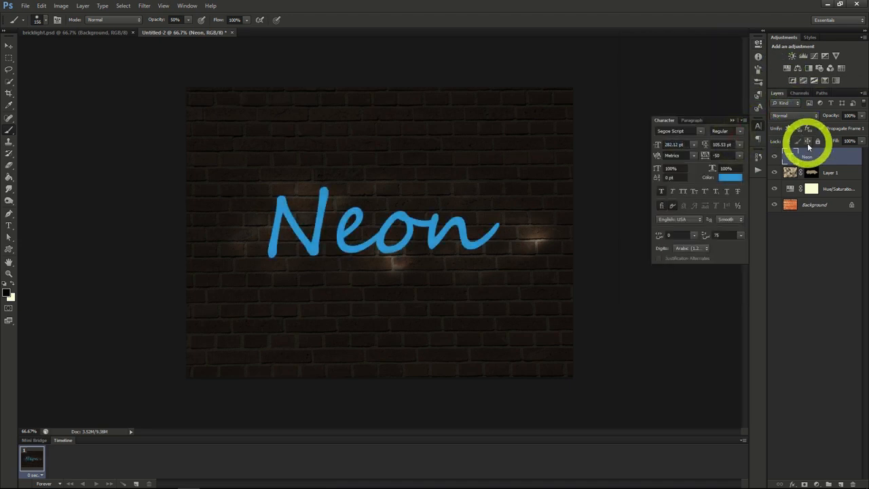
right_click(786, 157)
click(774, 162)
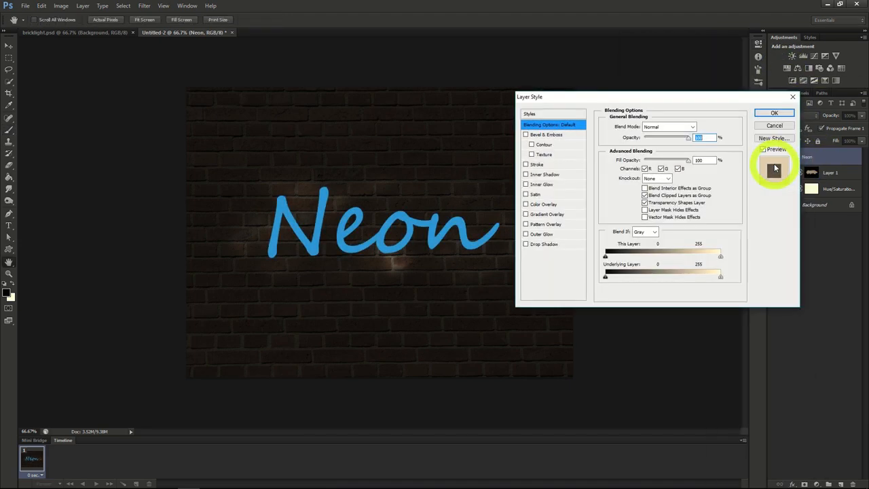
click(549, 134)
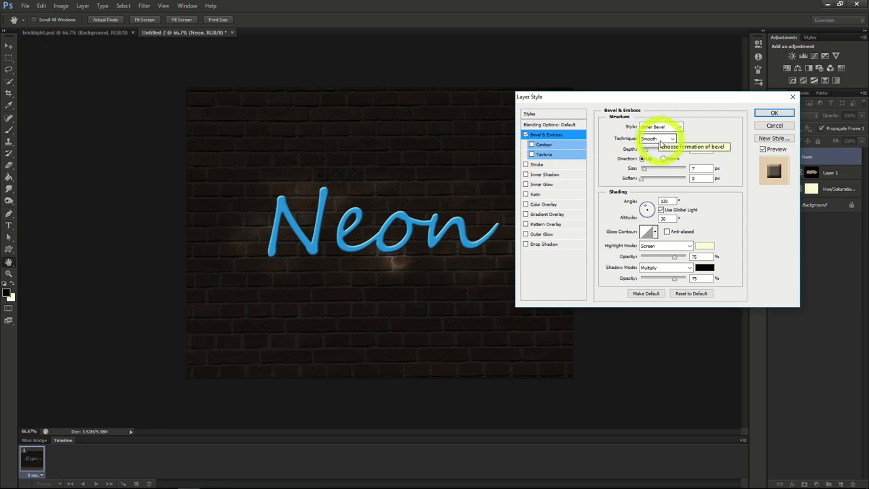
drag(646, 152, 648, 154)
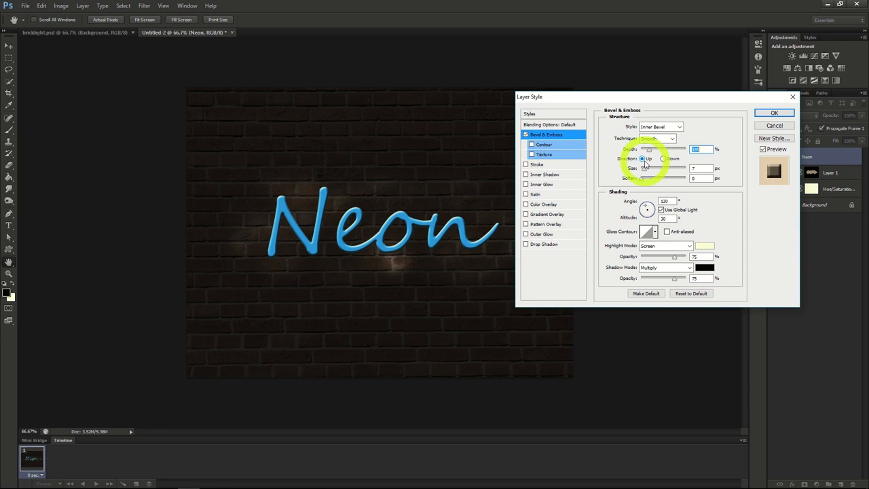
drag(646, 172, 686, 178)
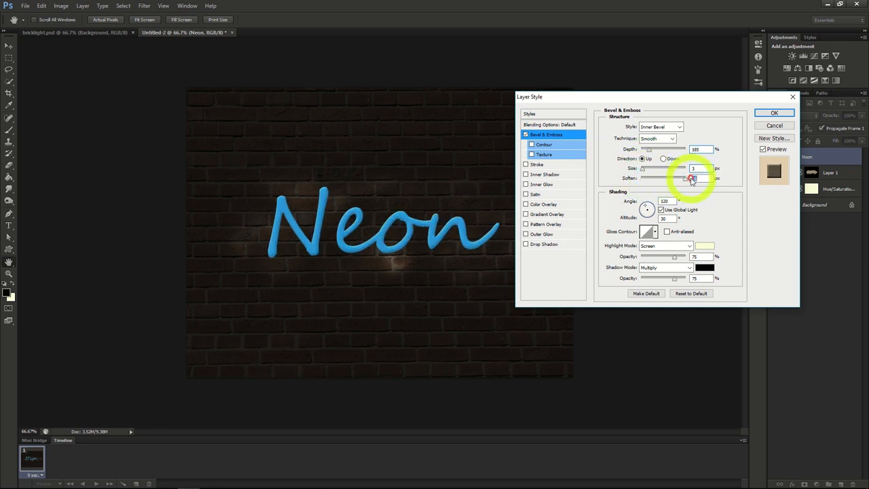
Step: Add a Multiply Inner Shadow to the Neon text with 40% opacity and 5 px distance, and adjust its size
click(542, 175)
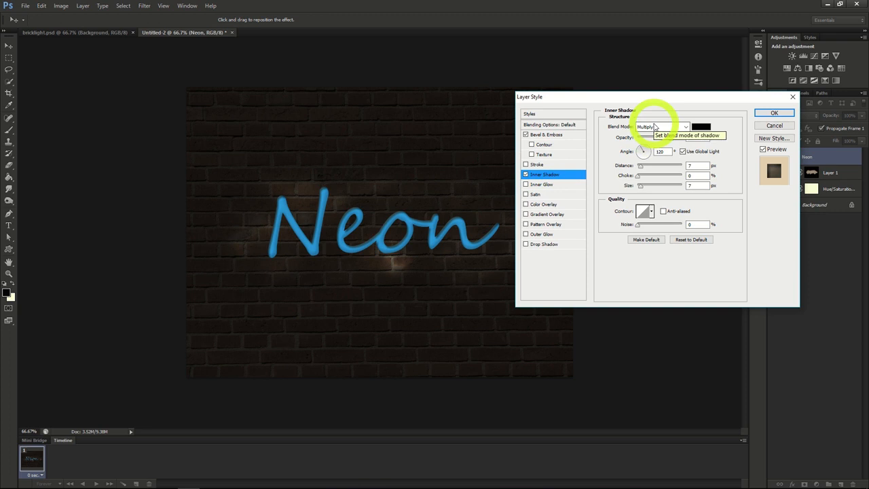
drag(670, 141, 656, 141)
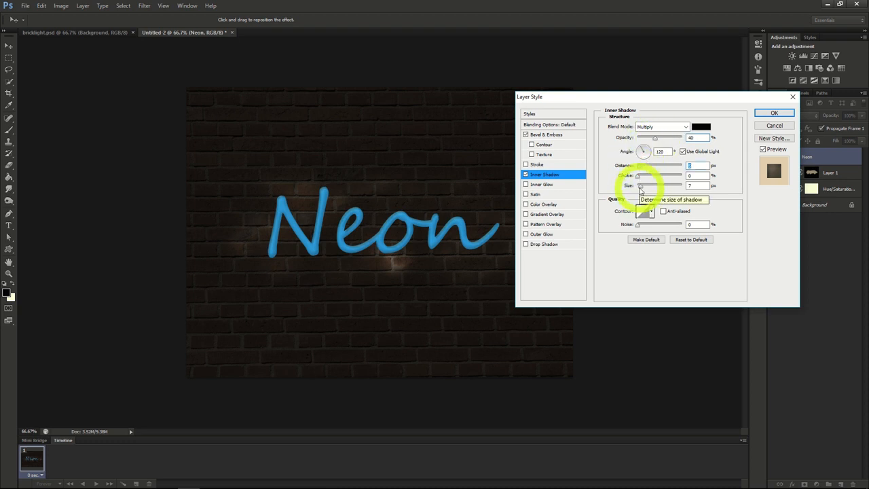
click(640, 188)
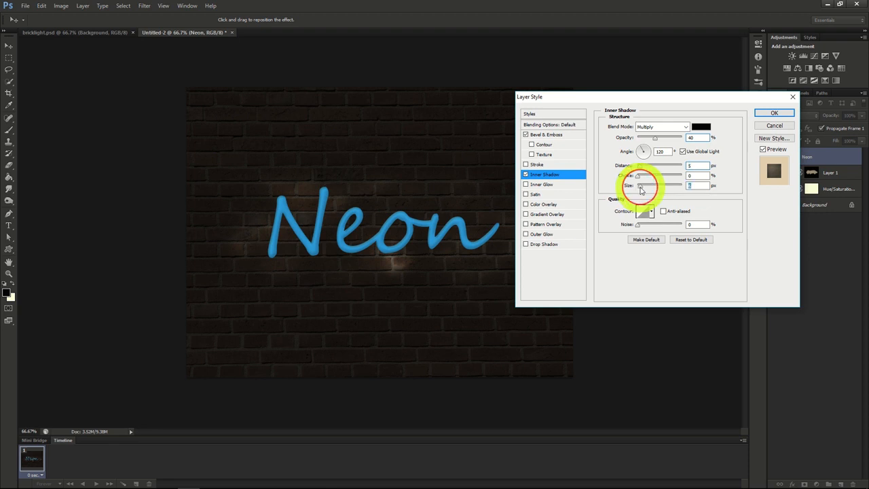
Step: Add an Inner Glow to the Neon text with its source at Center and a size of 8 px, and apply the layer style
click(545, 185)
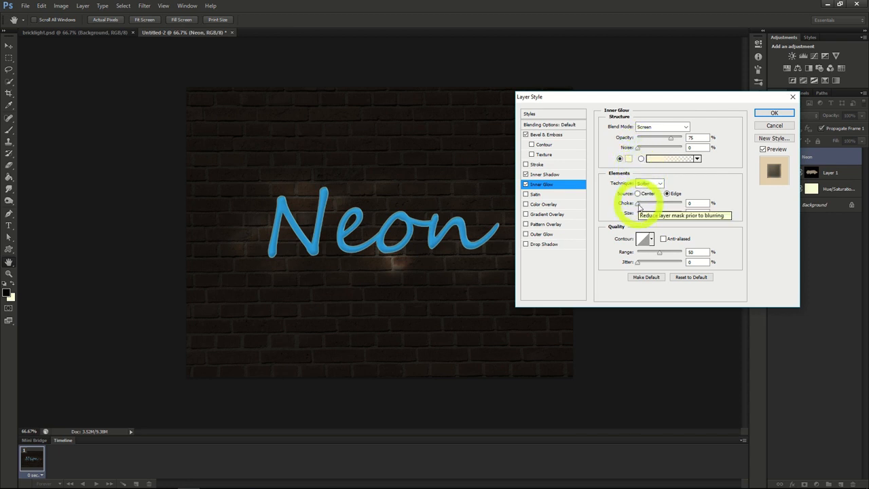
drag(641, 216, 643, 216)
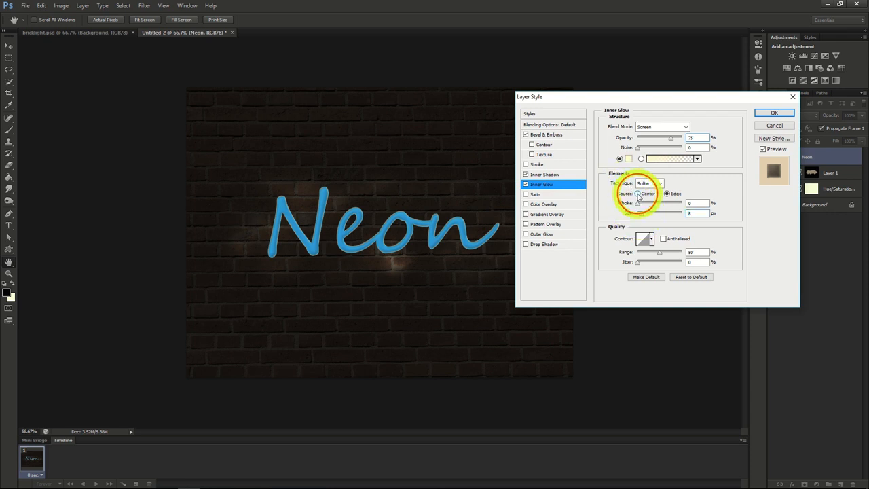
click(638, 194)
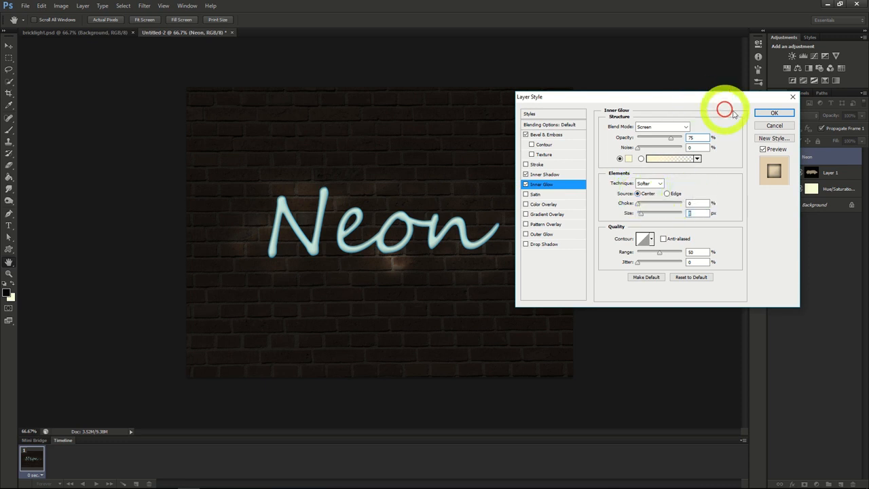
click(775, 113)
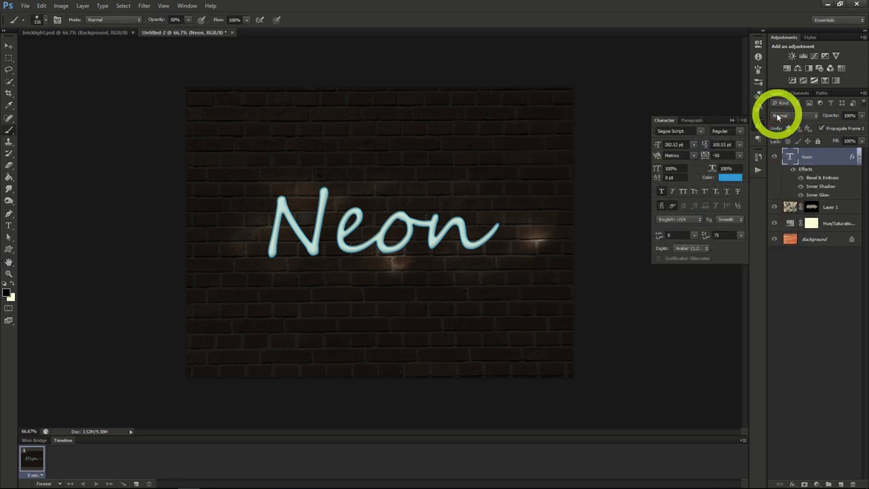
Step: Place a duplicate of the Neon text layer beneath the original and convert the copy to a Smart Object
right_click(808, 161)
click(764, 171)
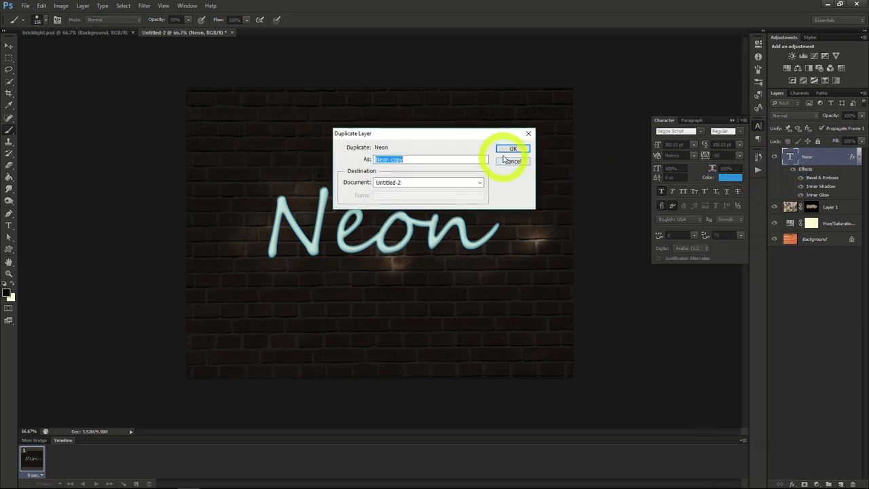
click(513, 148)
drag(812, 209, 819, 247)
right_click(815, 210)
click(768, 199)
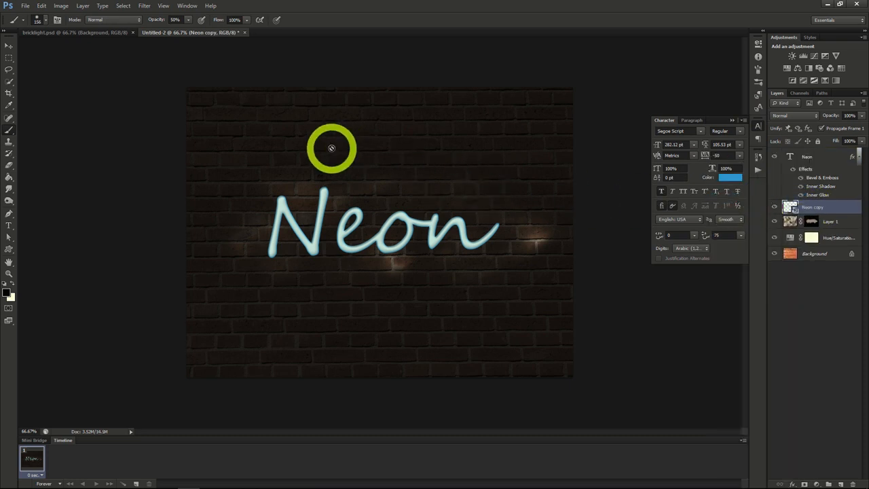
Step: Apply a Gaussian Blur with a radius of 11.8 pixels to the Neon copy Smart Object
click(145, 6)
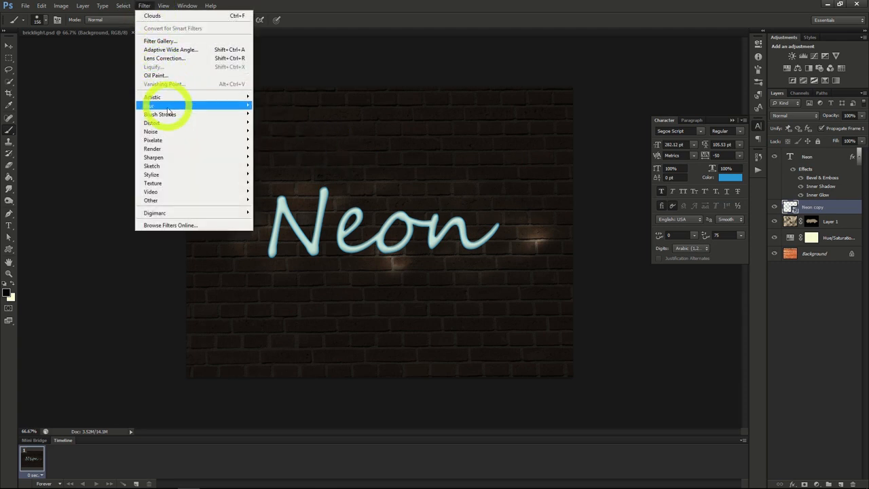
mouse_move(169, 107)
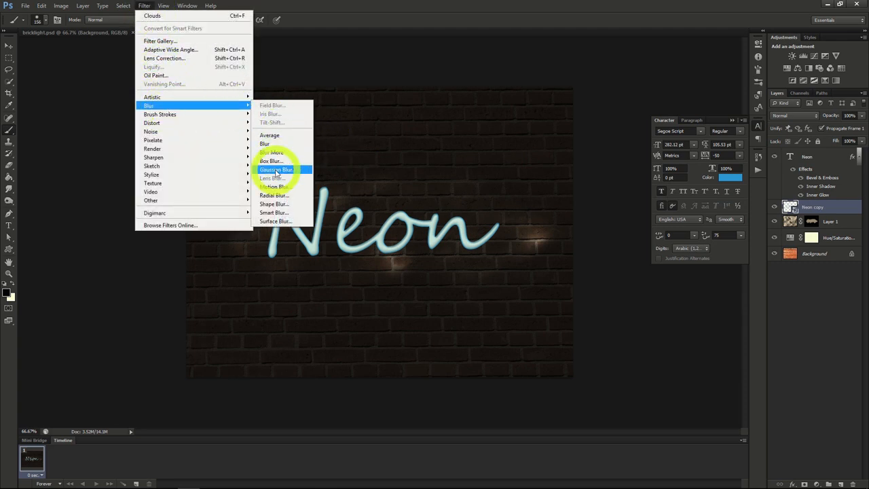
click(275, 170)
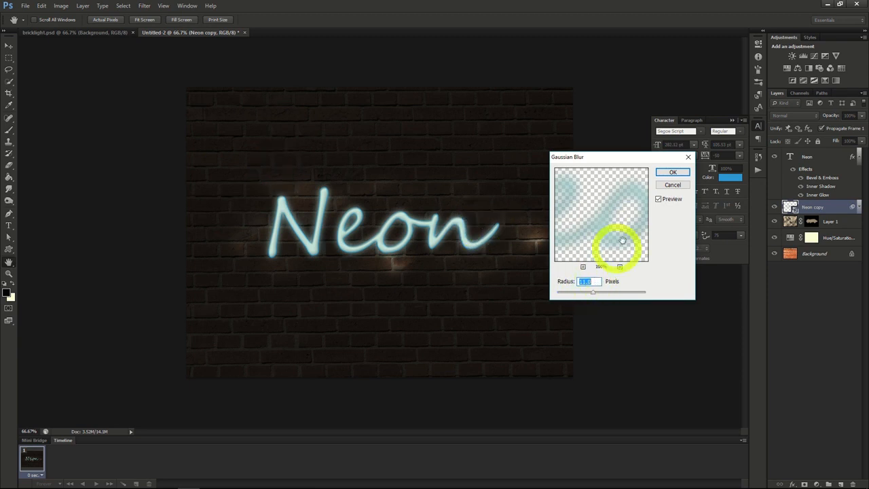
click(670, 173)
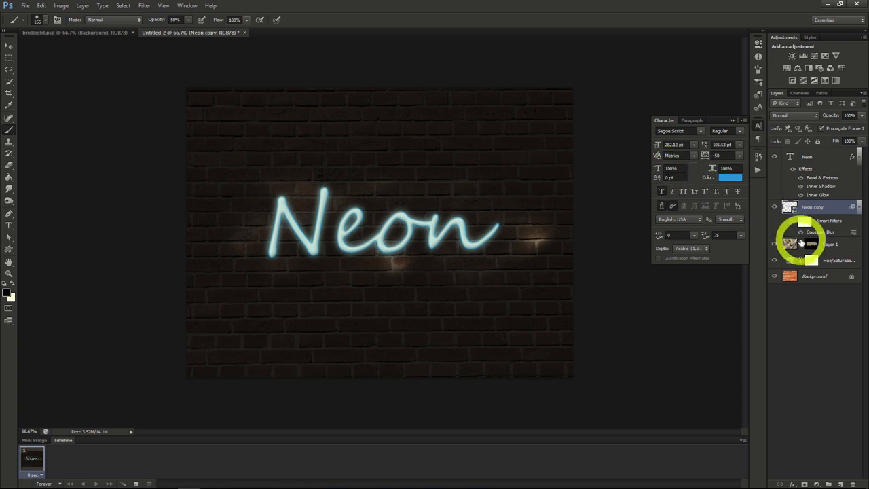
Step: Create a new layer directly above Layer 1 and set the brush to a hard round tip of 13 px
click(830, 246)
click(841, 484)
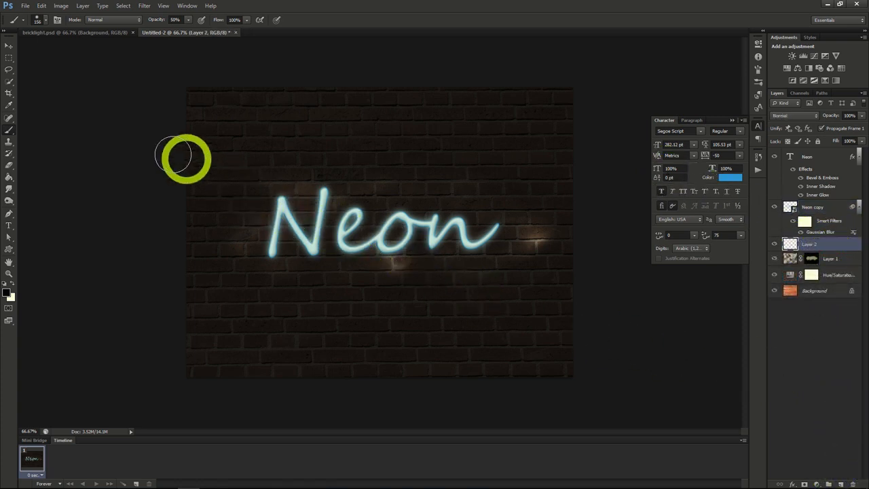
click(42, 20)
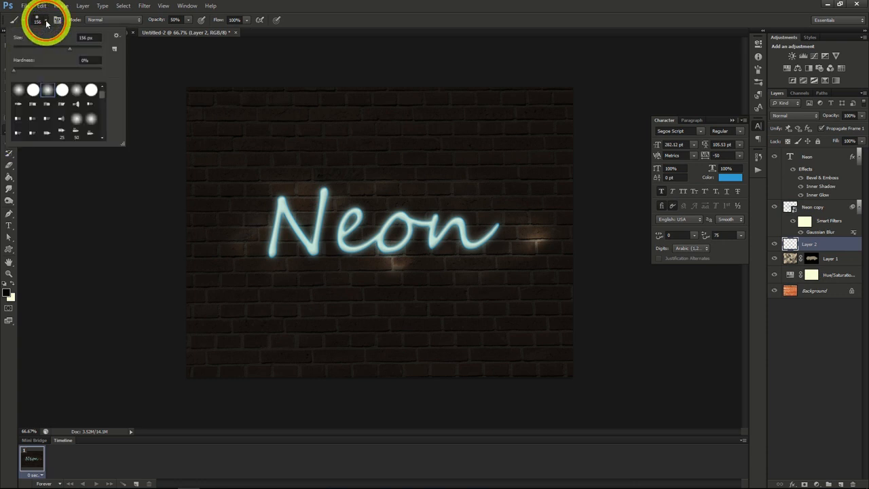
double_click(34, 87)
click(42, 19)
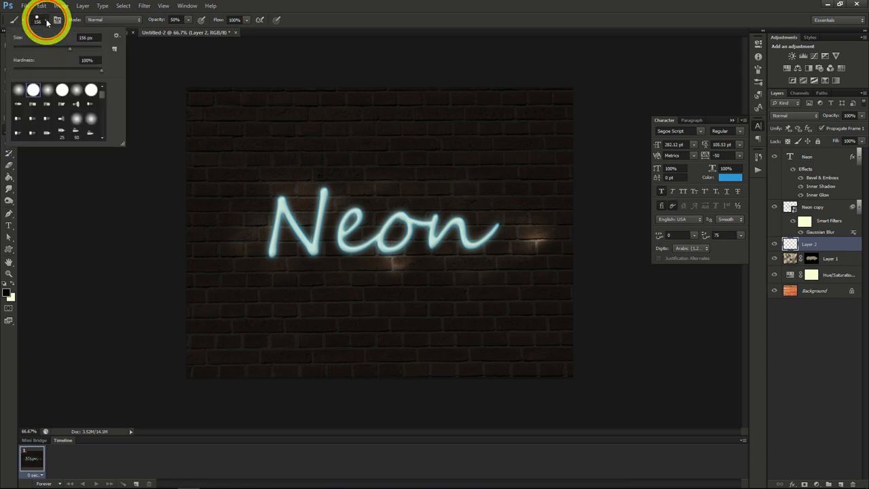
drag(69, 51, 27, 52)
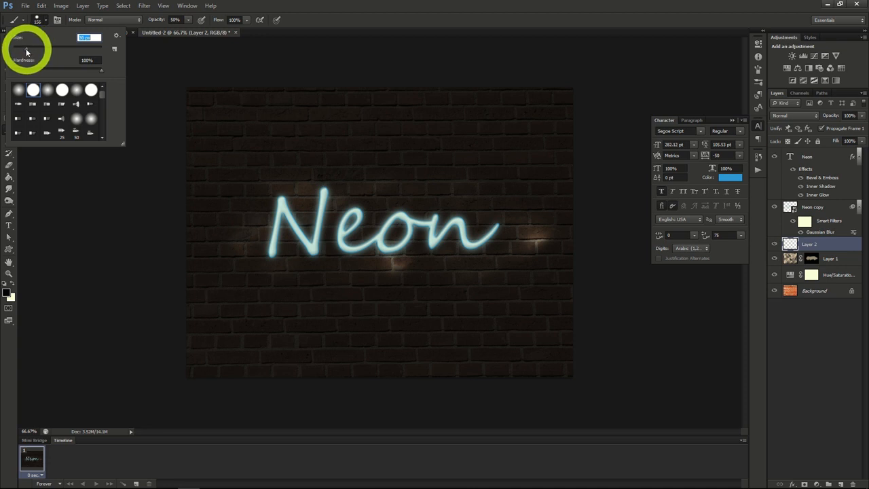
click(130, 226)
Step: Draw a wavy Pen path through the letters from the end of the last n back to the N
click(9, 213)
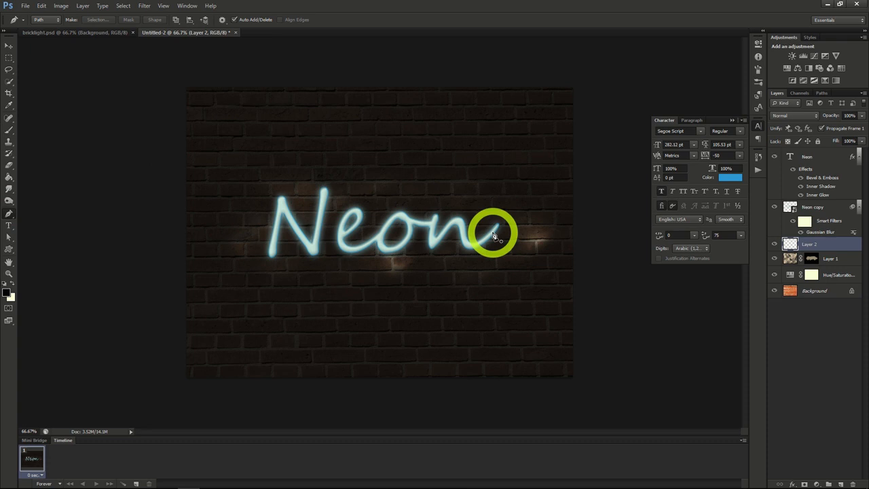
drag(493, 235, 439, 228)
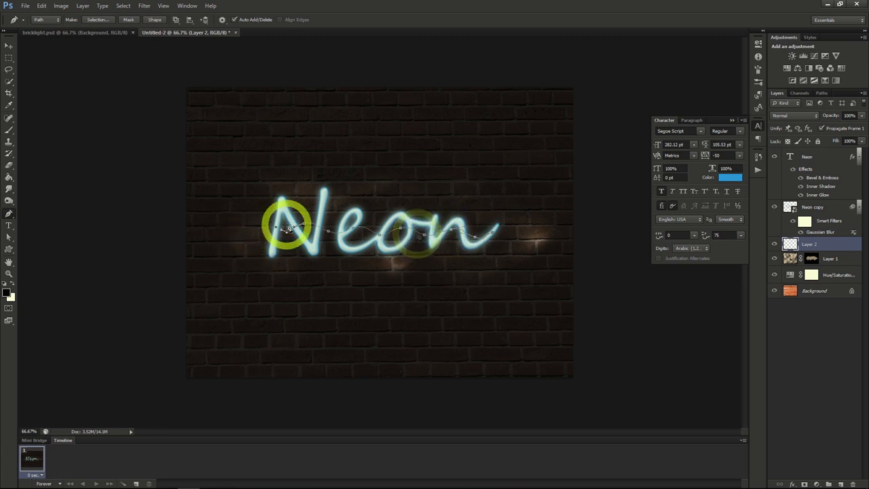
drag(287, 229, 299, 227)
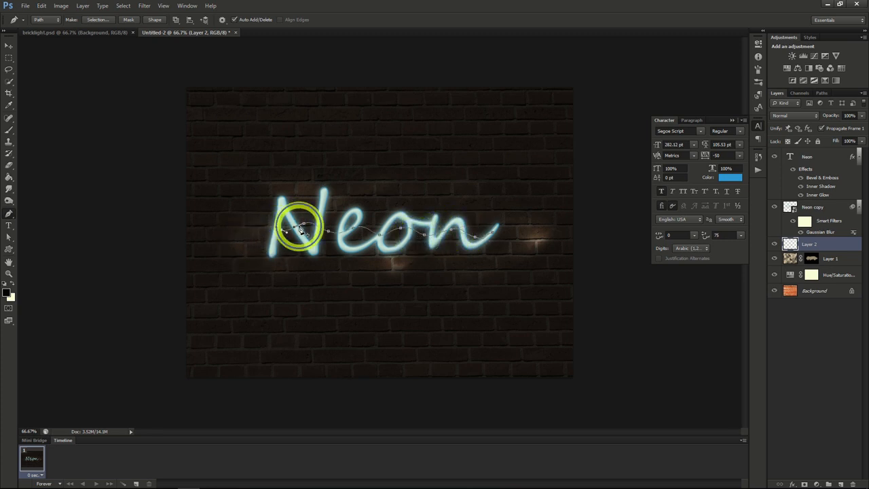
Step: Stroke the wavy path with the Brush and Simulate Pressure enabled, and delete the path
right_click(299, 228)
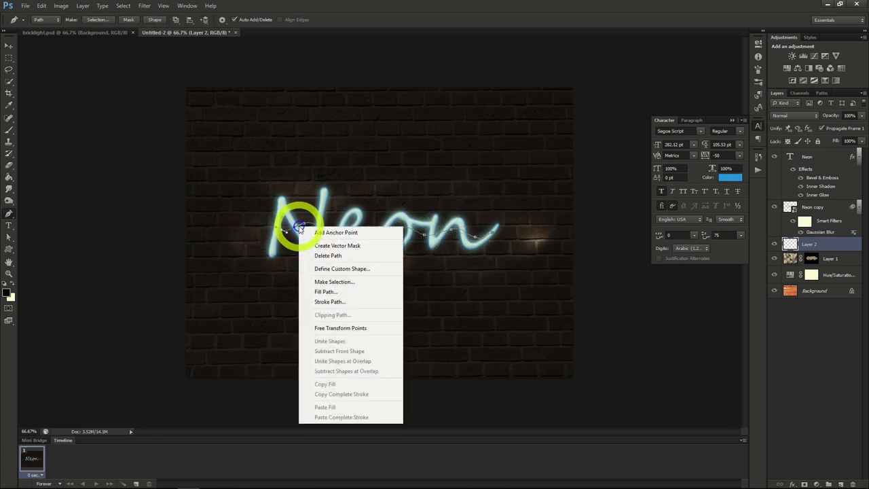
click(330, 302)
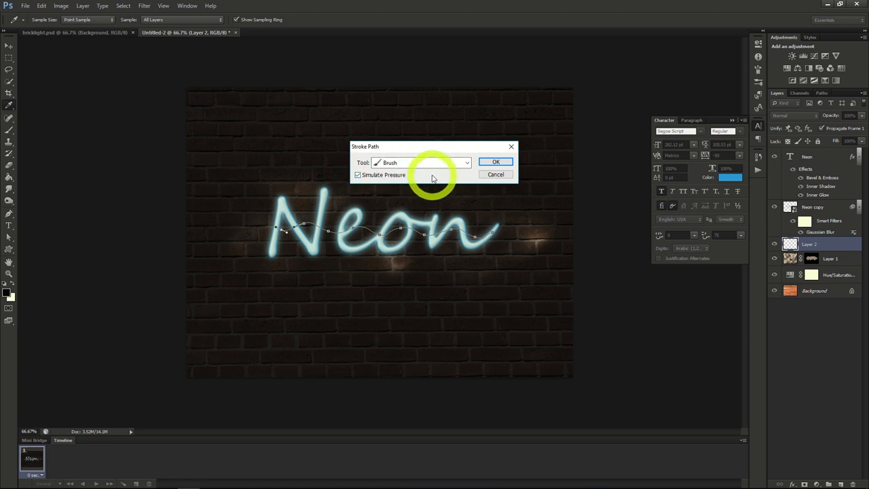
click(495, 162)
right_click(401, 231)
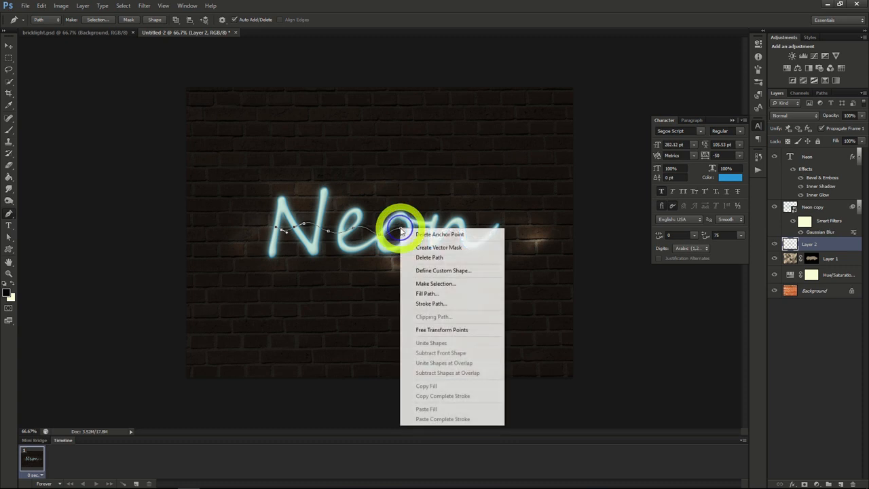
click(429, 258)
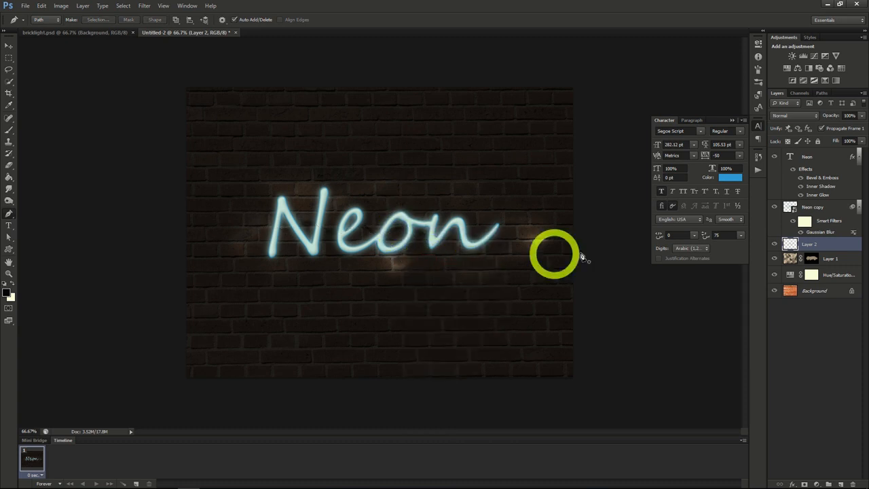
Step: Give Layer 2 an Inner Bevel with 245% depth and 0 px size, and raise its soften value
right_click(808, 248)
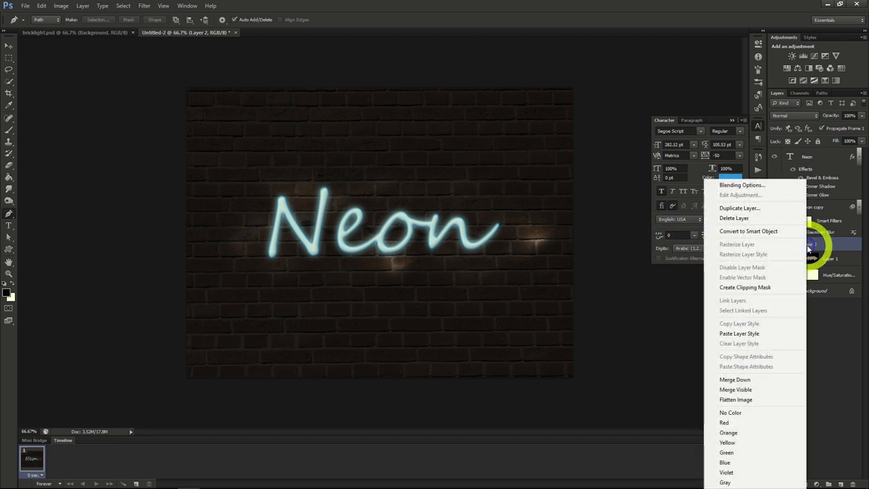
click(743, 189)
click(559, 137)
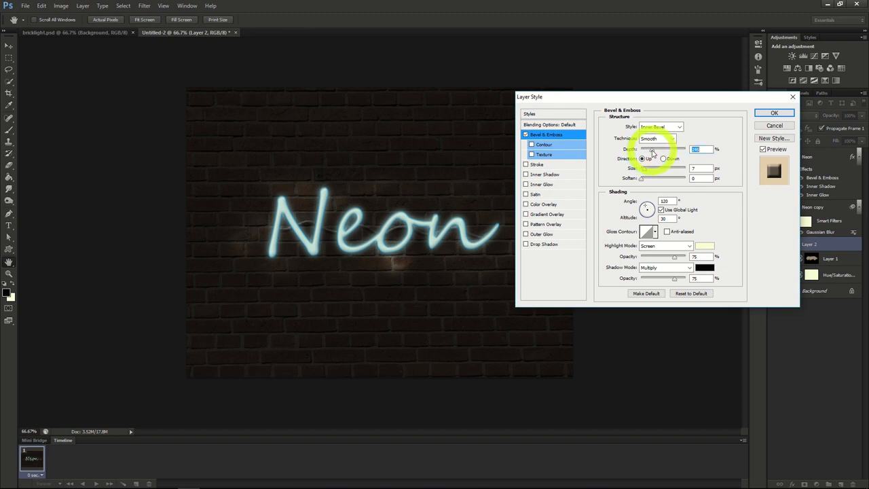
drag(645, 170, 635, 173)
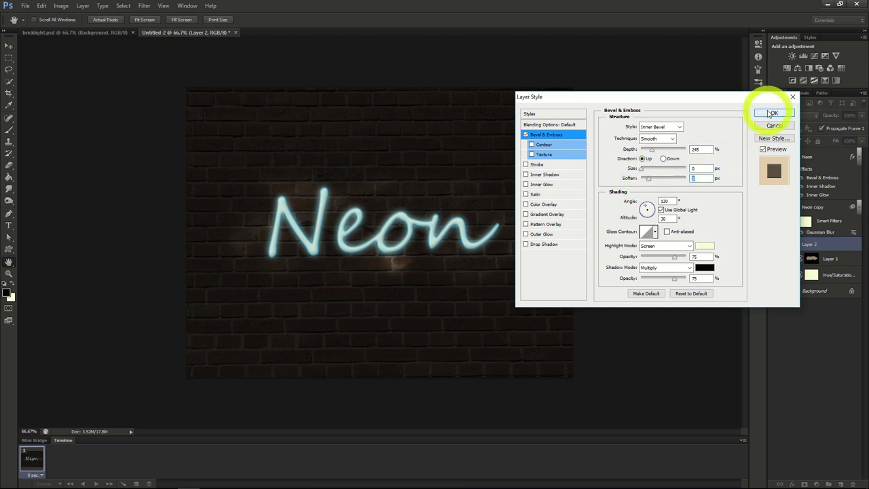
click(773, 112)
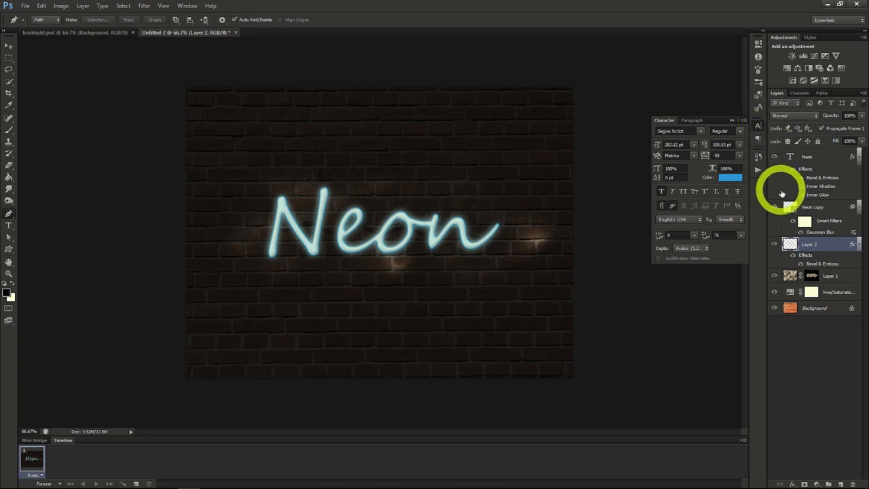
Step: Create a new layer above Layer 2 and set up a soft round brush at 156 px and 63% opacity
click(841, 483)
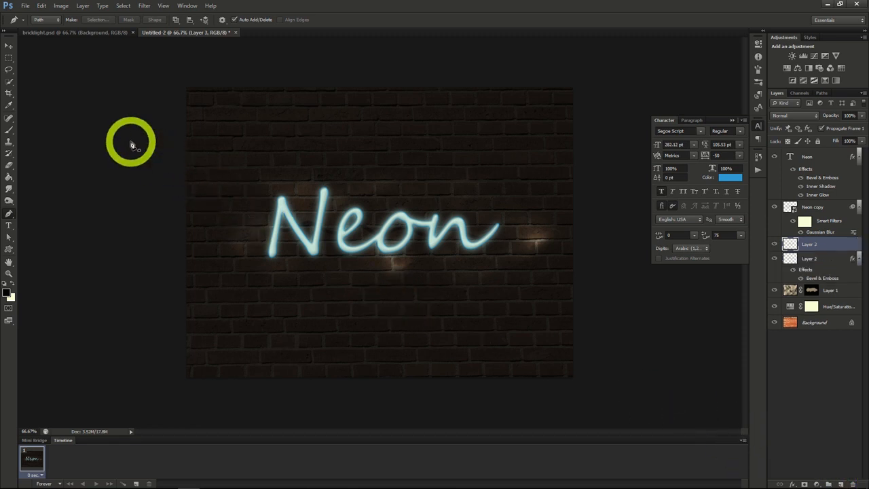
click(8, 129)
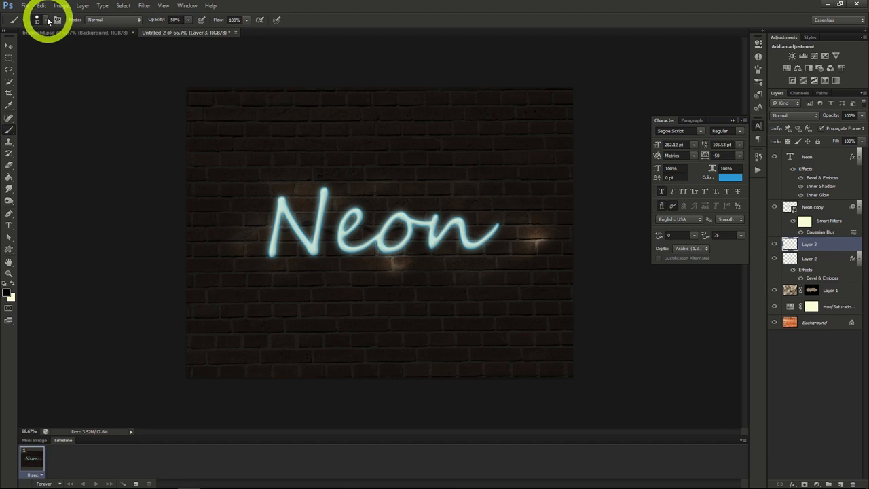
click(48, 22)
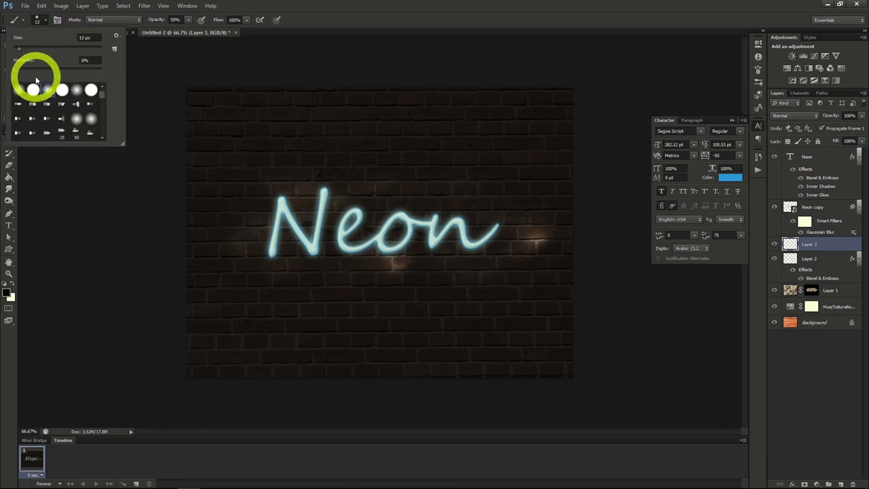
drag(19, 53, 72, 49)
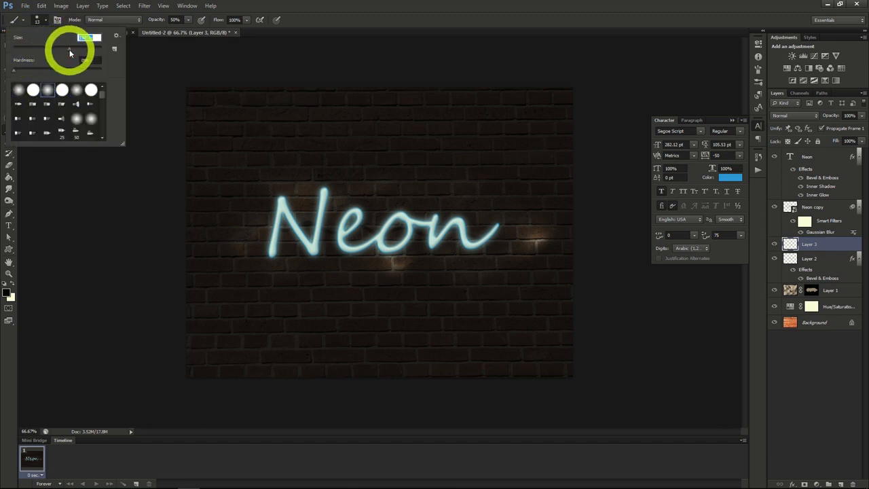
click(189, 22)
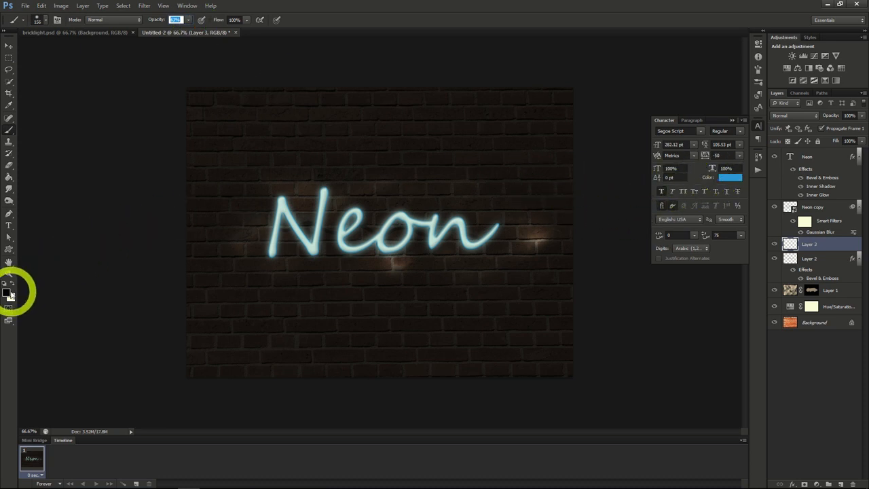
Step: Paint a large teal area over the wall around the Neon text and set the layer's blend mode to Soft Light
click(9, 291)
mouse_move(268, 194)
mouse_down()
mouse_move(255, 254)
mouse_move(294, 193)
mouse_move(294, 246)
mouse_move(320, 239)
mouse_move(334, 189)
mouse_move(306, 224)
mouse_move(331, 264)
mouse_move(377, 184)
mouse_move(357, 237)
mouse_move(546, 199)
mouse_move(537, 224)
mouse_up()
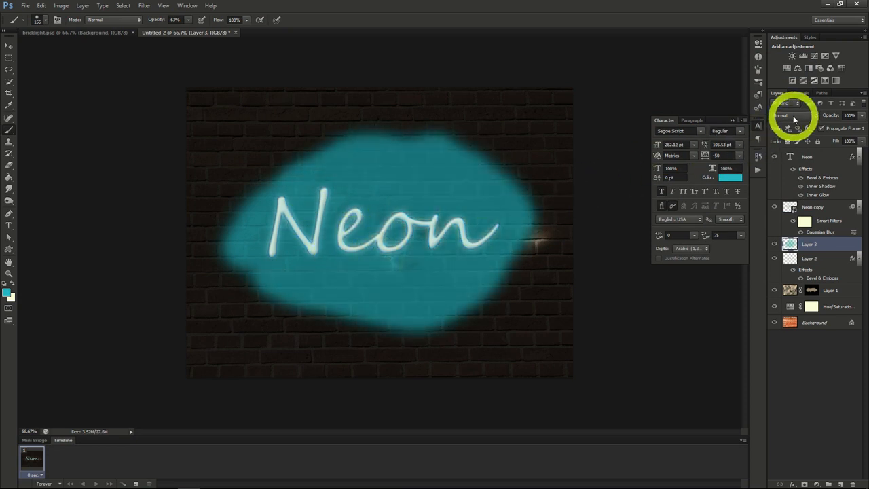
click(795, 119)
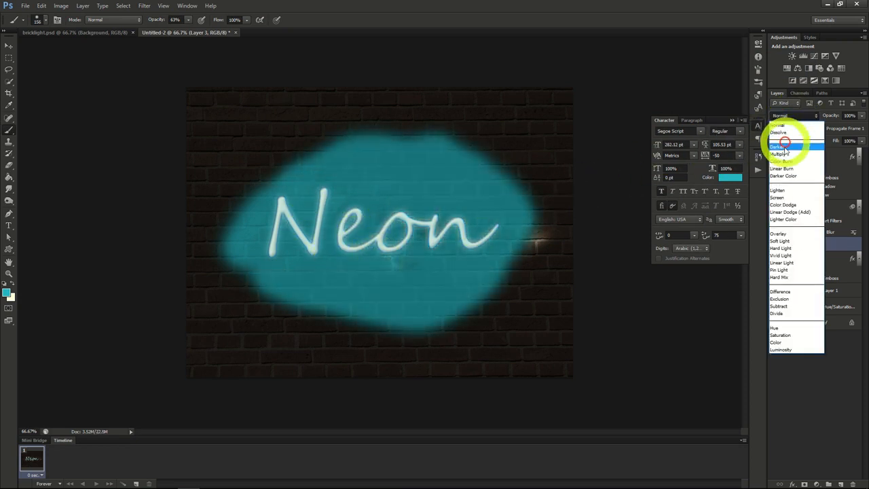
click(787, 242)
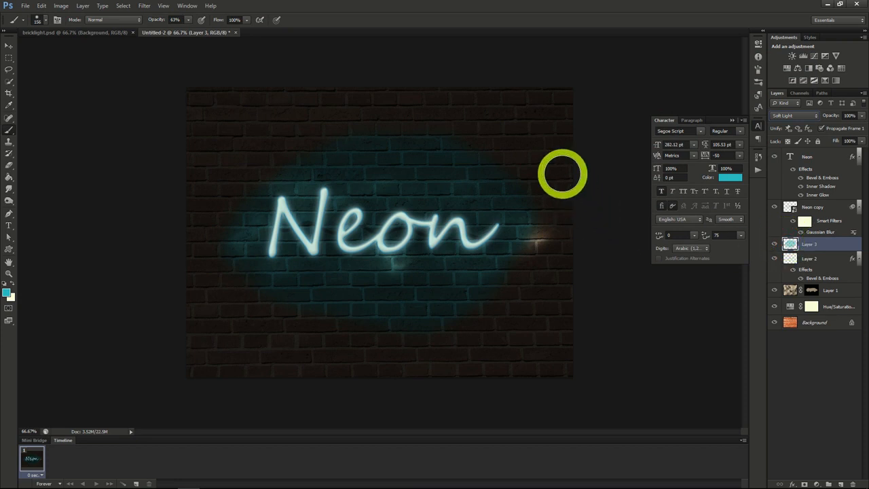